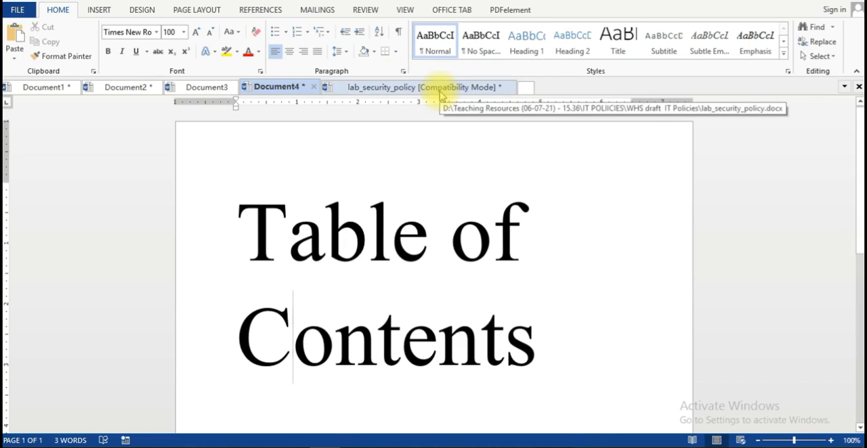
# Switch to the lab_security_policy document and prefix the Overview heading with "SECTION 1 - ".
pyautogui.click(441, 92)
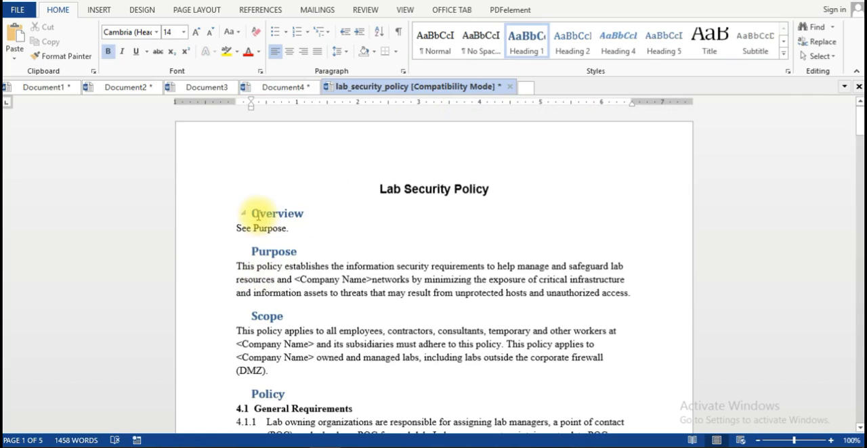
pyautogui.click(252, 214)
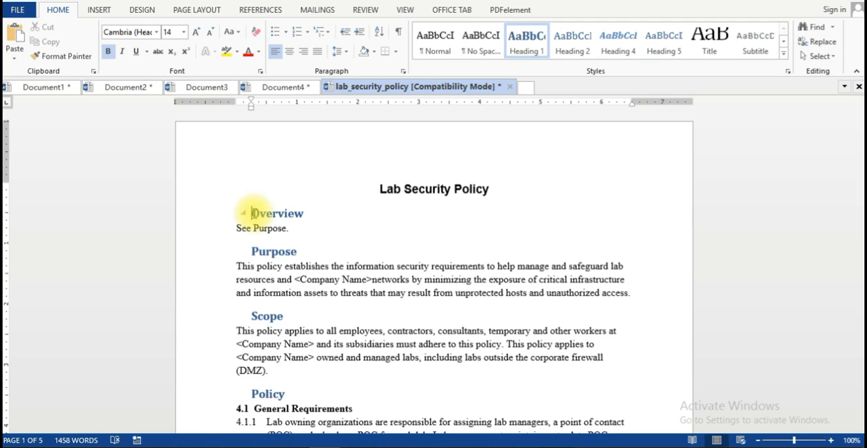
pyautogui.write('SECT')
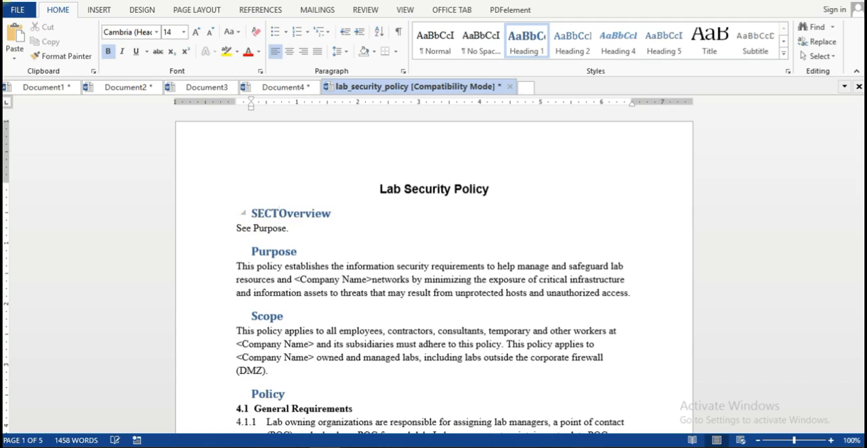
pyautogui.write('ION 1')
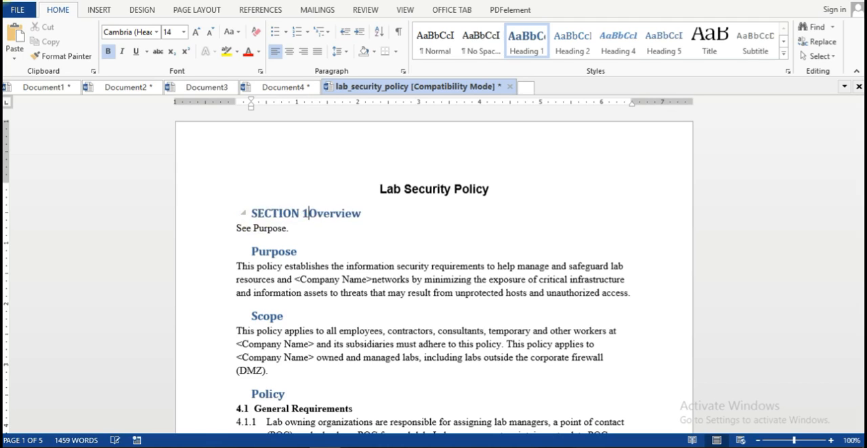
pyautogui.write(' -')
# Copy the "SECTION 1 - " prefix and apply the Heading 1 style to the whole Overview heading line.
pyautogui.moveTo(253, 210); pyautogui.dragTo(317, 216)
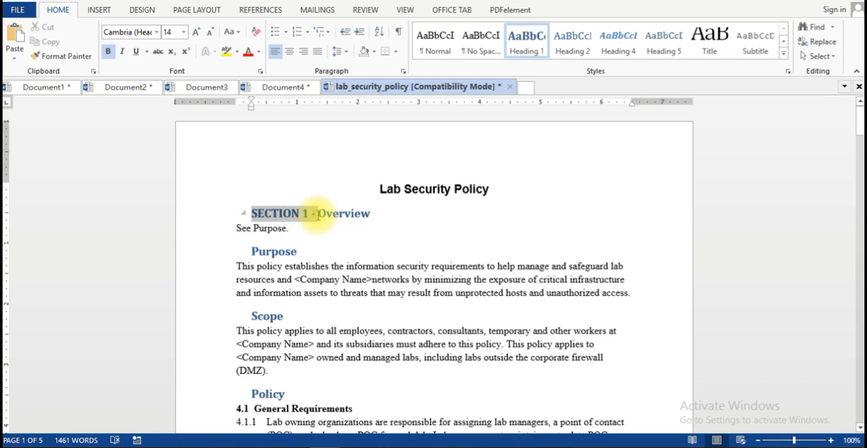
pyautogui.rightClick(287, 211)
pyautogui.click(313, 234)
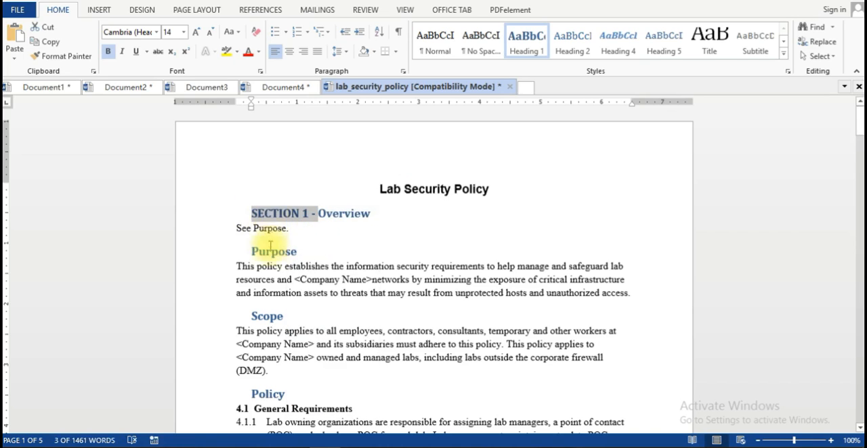
pyautogui.click(252, 209)
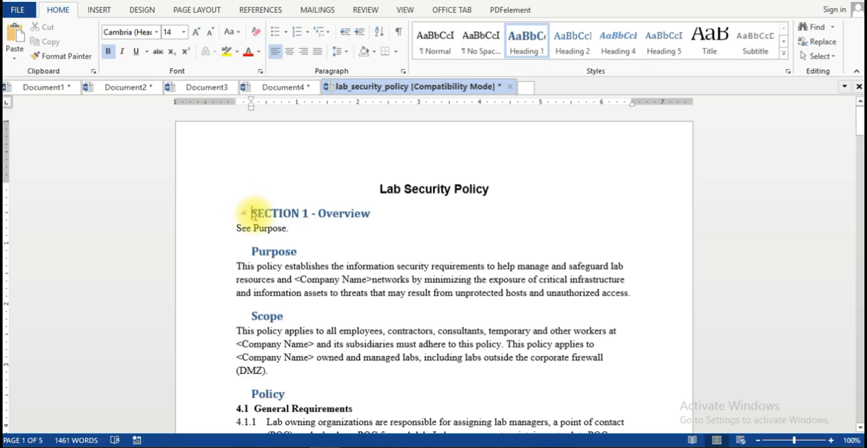
pyautogui.click(205, 225)
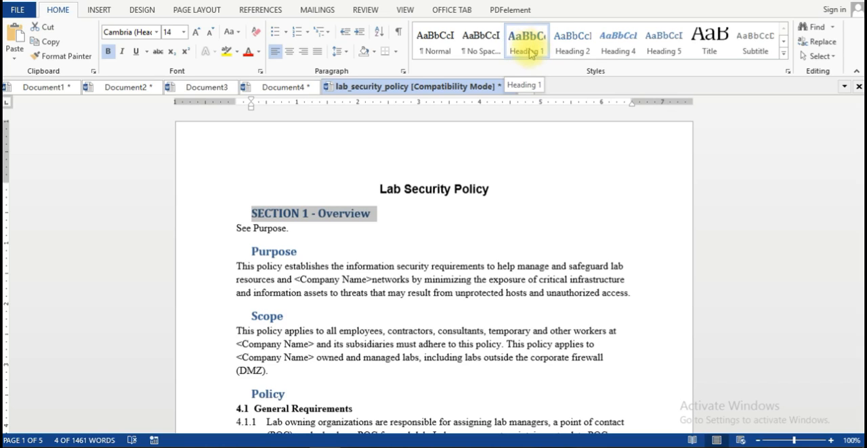
pyautogui.click(529, 51)
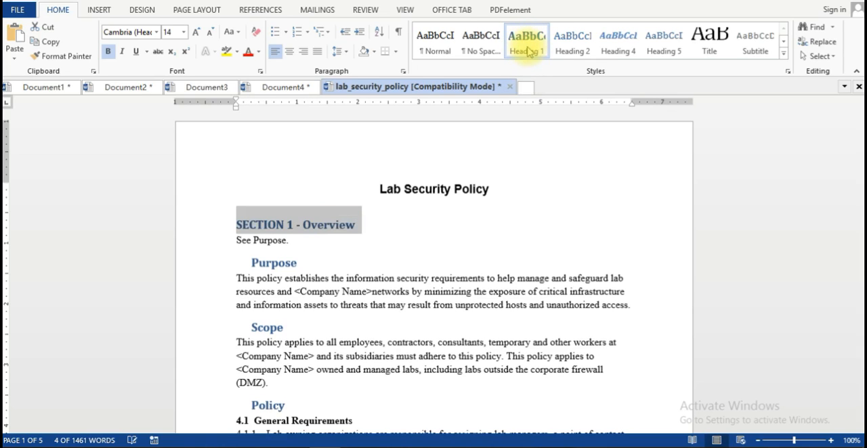
# Paste the copied prefix before the Purpose heading, renumber it to "SECTION 2 - Purpose" and apply the Heading 1 style.
pyautogui.click(251, 264)
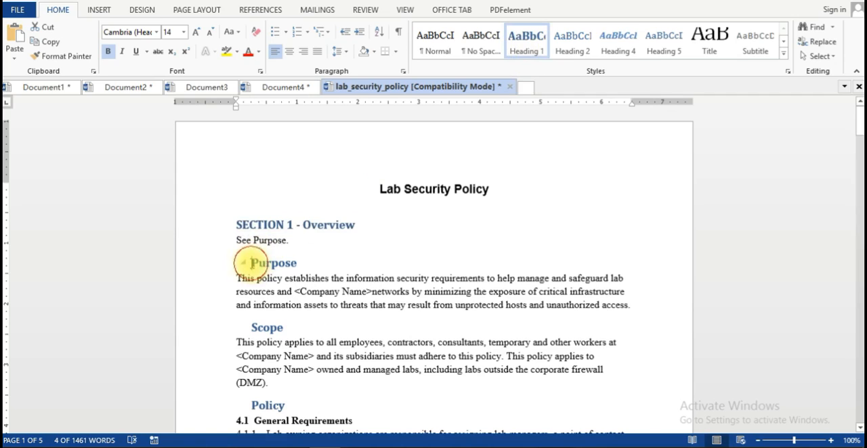
pyautogui.hotkey('ctrl', 'v')
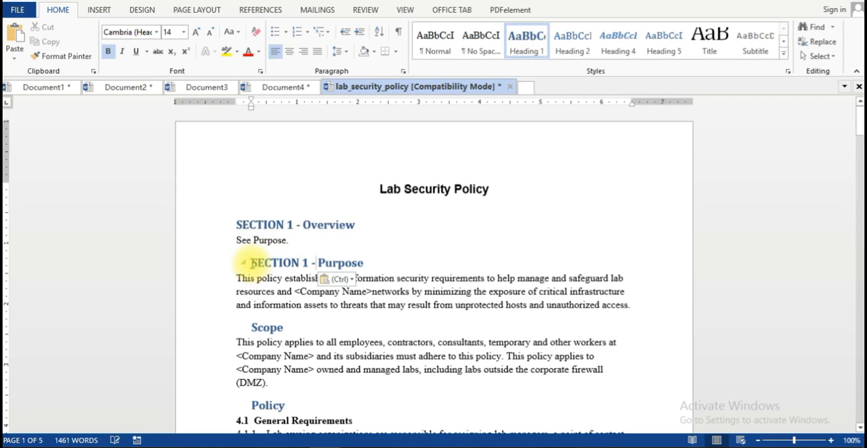
pyautogui.doubleClick(305, 263)
pyautogui.write('2')
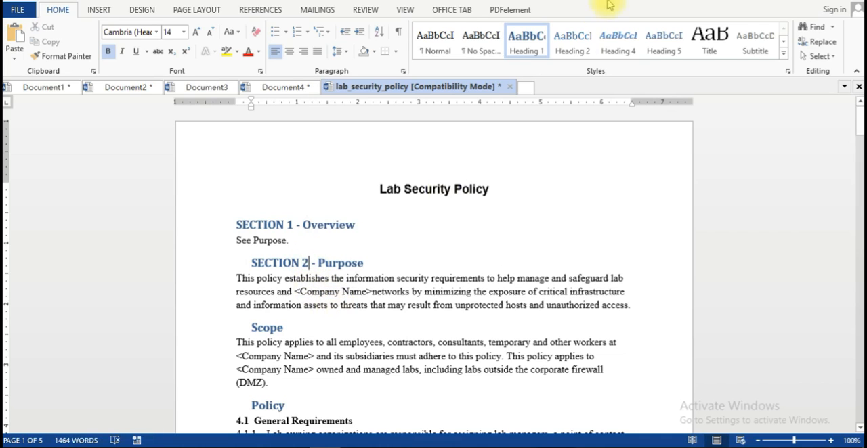
pyautogui.click(212, 268)
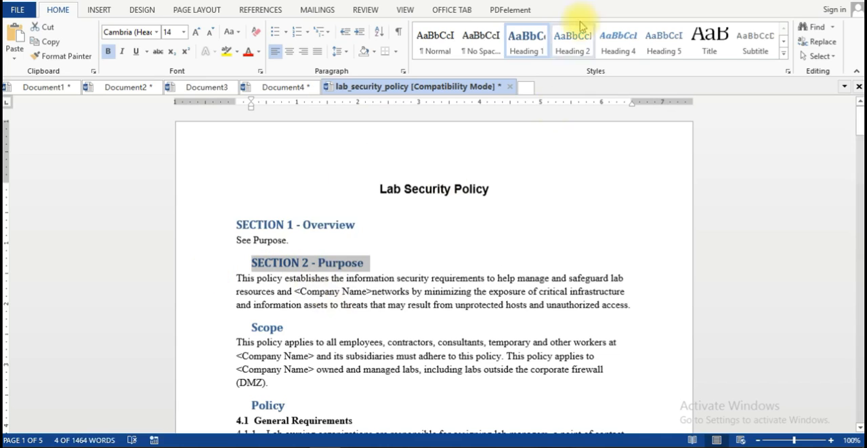
pyautogui.click(523, 48)
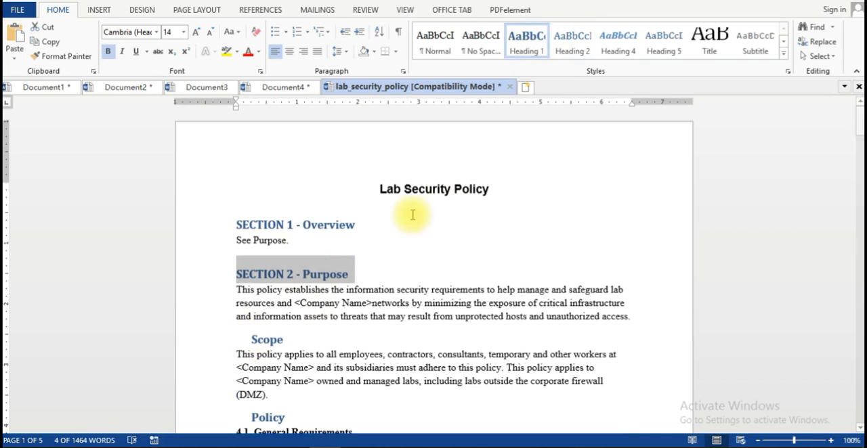
# Paste the section prefix before the Scope heading, renumber it to "SECTION 3 - Scope" and apply the Heading 1 style.
pyautogui.click(251, 342)
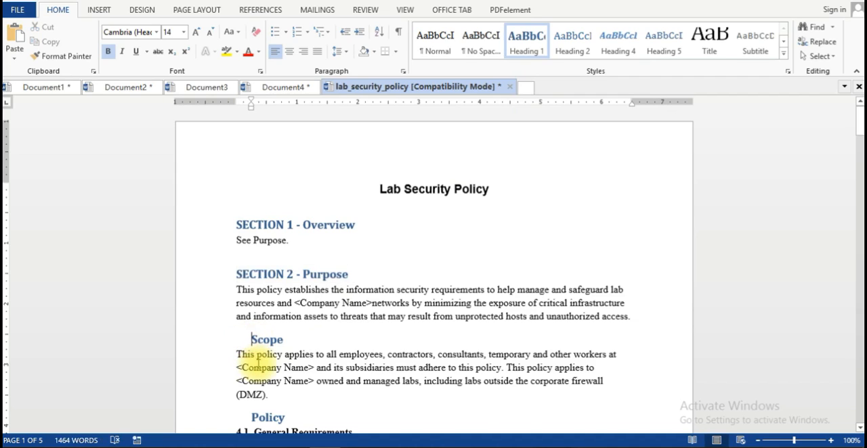
pyautogui.hotkey('ctrl', 'v')
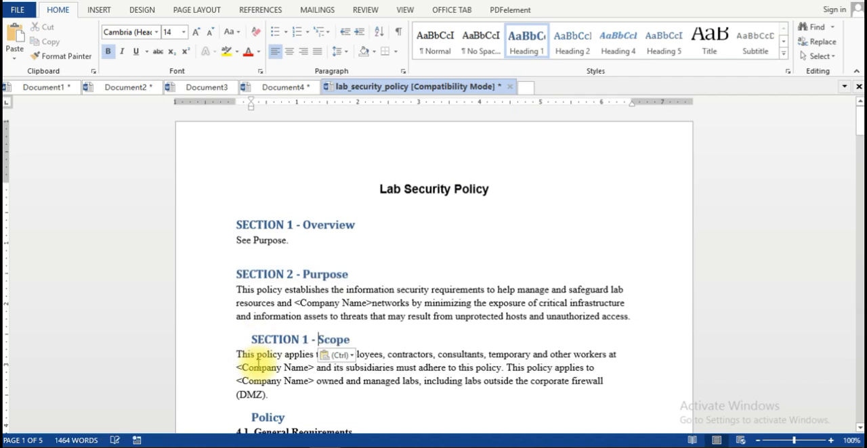
pyautogui.click(303, 342)
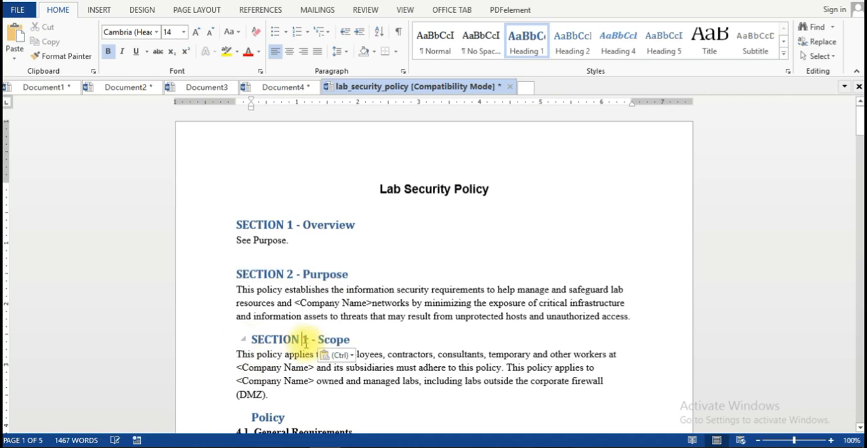
pyautogui.doubleClick(304, 340)
pyautogui.write('3')
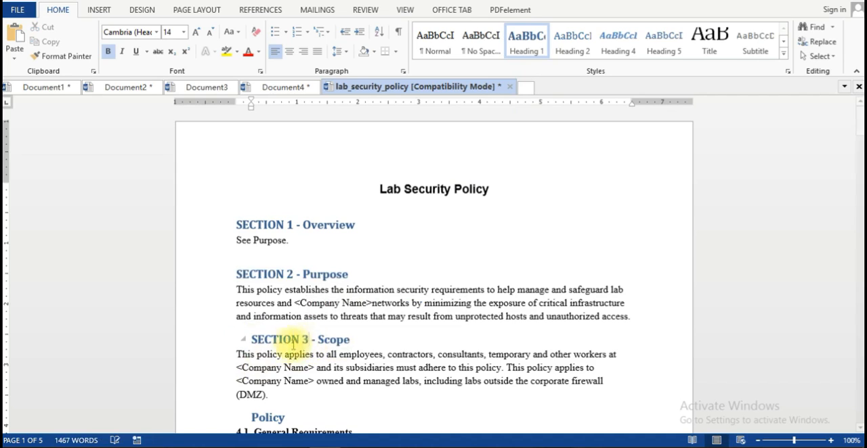
pyautogui.click(217, 340)
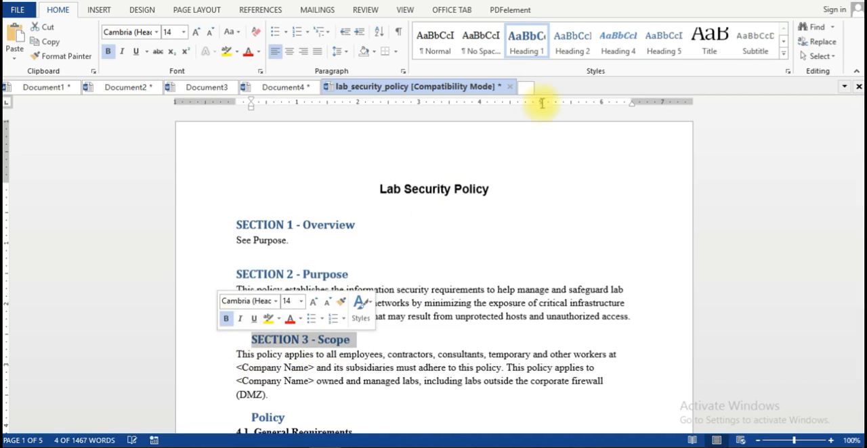
pyautogui.click(522, 50)
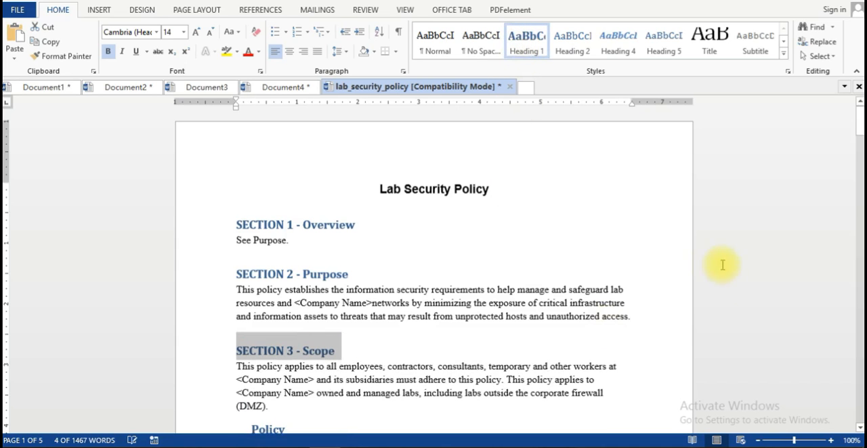
# Paste the section prefix before the Policy heading, renumber it to "SECTION 4 - Policy" and apply the Heading 1 style.
pyautogui.scroll(-8, 857, 207)
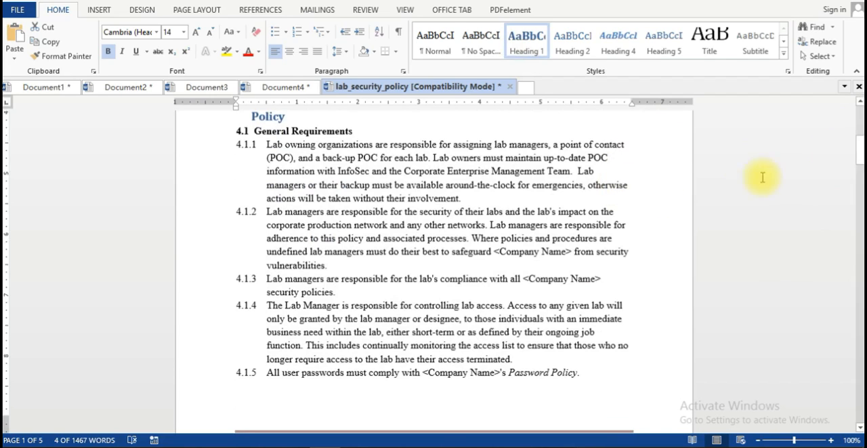
pyautogui.moveTo(857, 143)
pyautogui.mouseDown()
pyautogui.moveTo(858, 132)
pyautogui.moveTo(858, 140)
pyautogui.mouseUp()
pyautogui.click(250, 248)
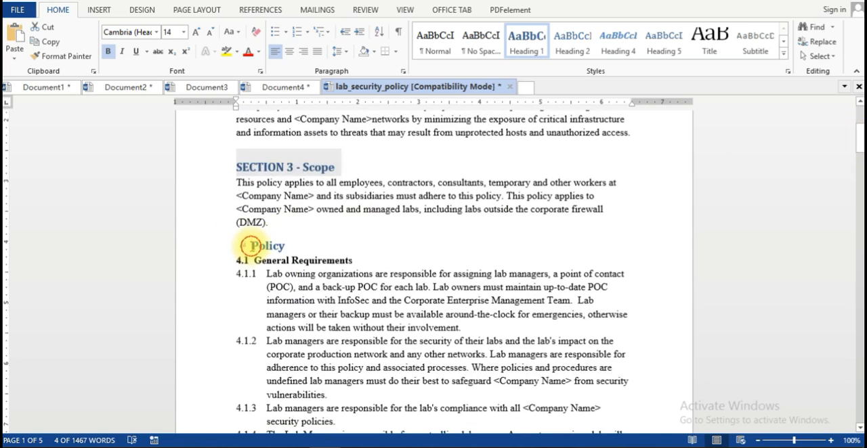
pyautogui.hotkey('ctrl', 'v')
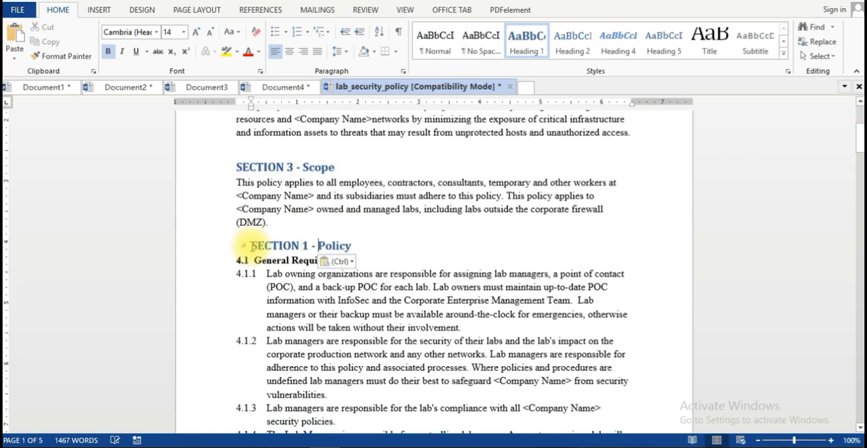
pyautogui.doubleClick(305, 247)
pyautogui.write('4')
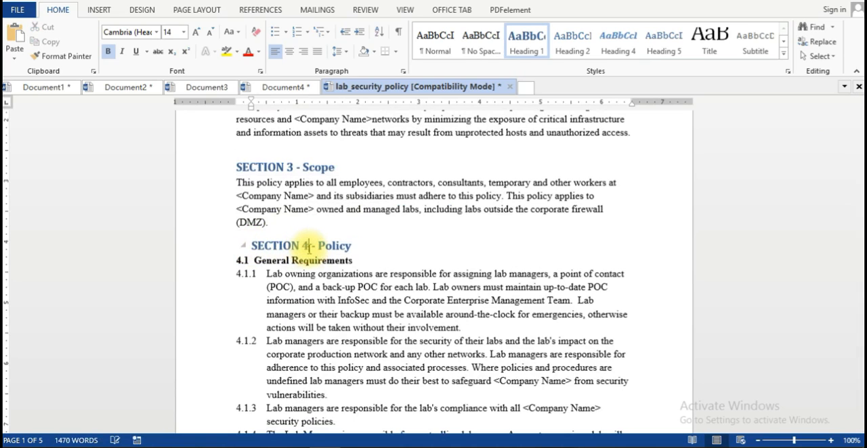
pyautogui.click(191, 249)
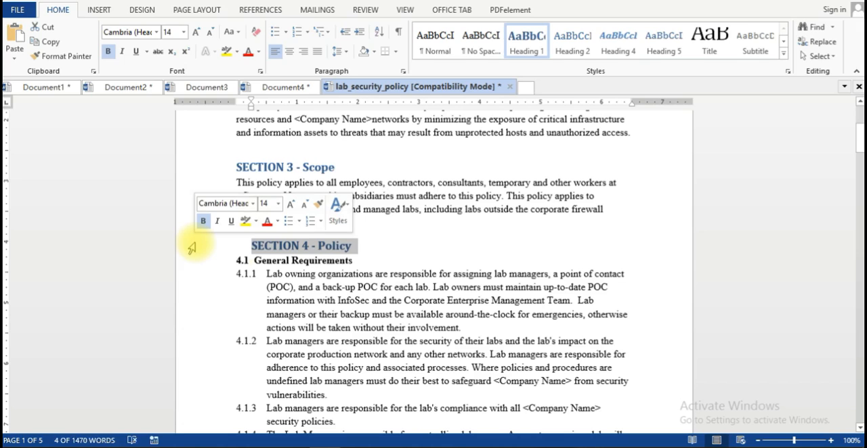
pyautogui.click(525, 53)
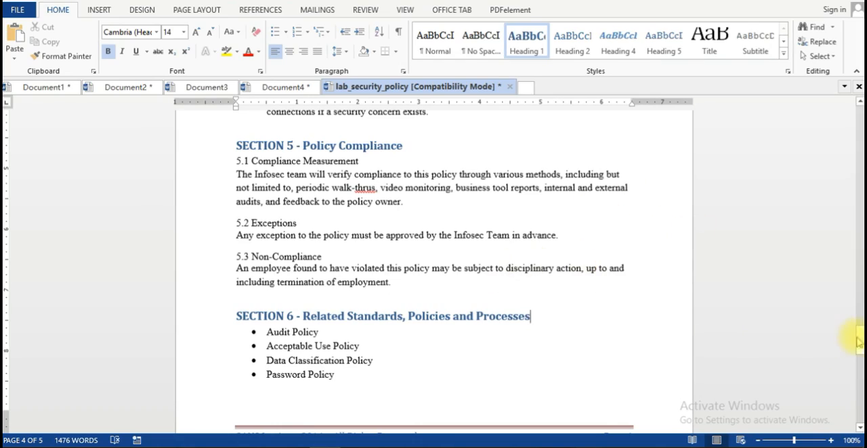
# Insert a blank page before the "Lab Security Policy" title at the start of the document.
pyautogui.click(857, 342)
pyautogui.moveTo(858, 342); pyautogui.dragTo(836, 118)
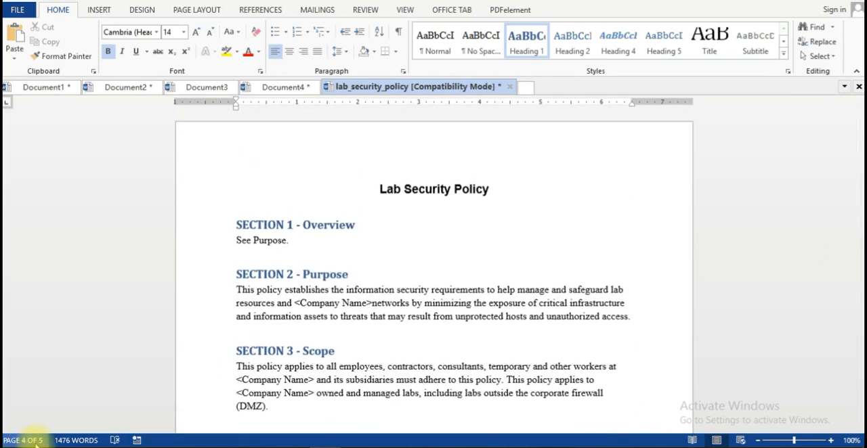
pyautogui.click(340, 242)
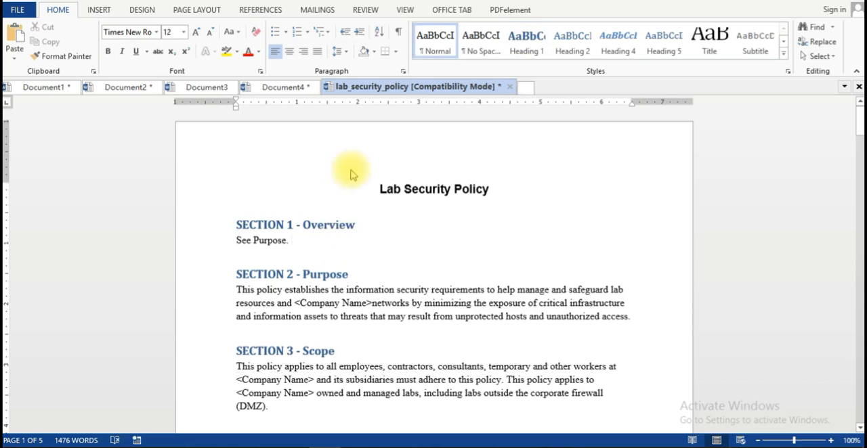
pyautogui.click(372, 186)
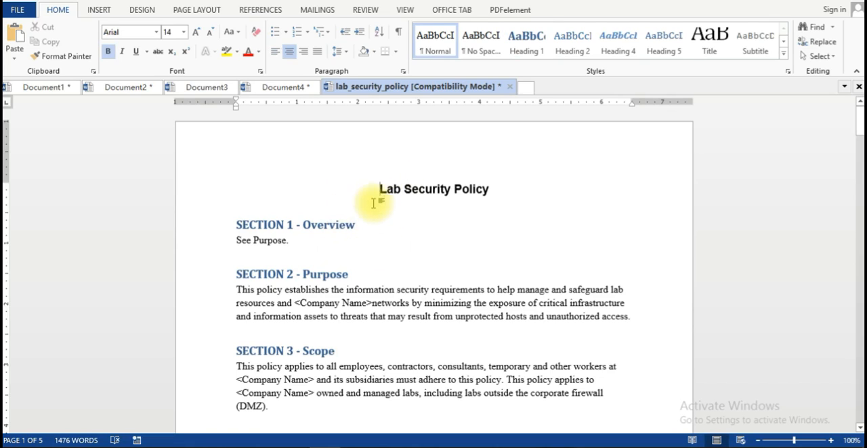
pyautogui.click(99, 11)
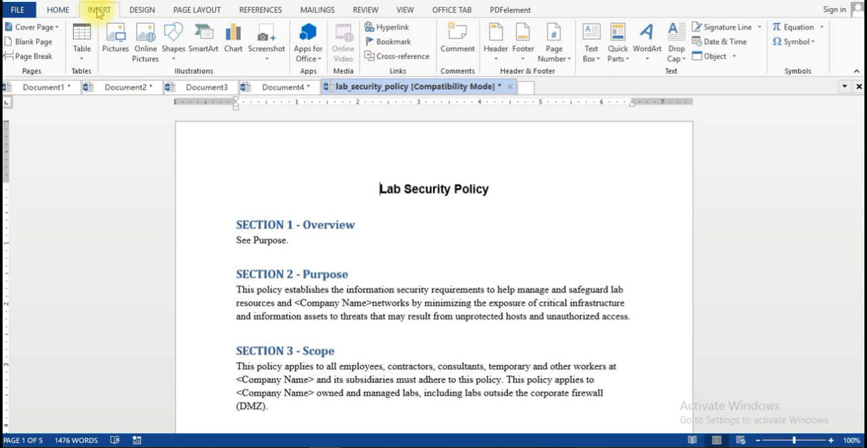
pyautogui.click(23, 43)
pyautogui.click(22, 43)
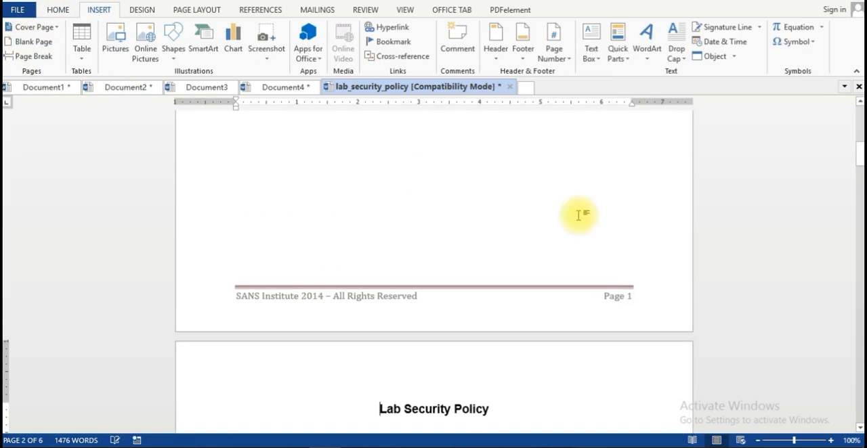
# Insert the Automatic Table 1 table of contents on the blank first page.
pyautogui.moveTo(857, 126); pyautogui.dragTo(857, 116)
pyautogui.doubleClick(314, 207)
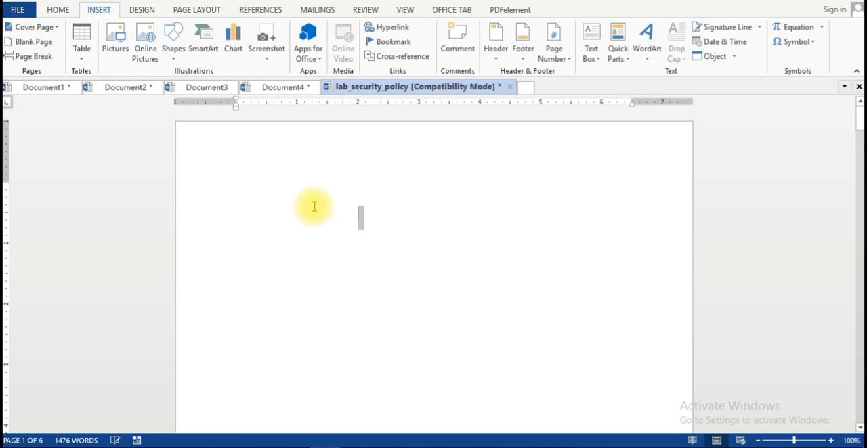
pyautogui.click(337, 231)
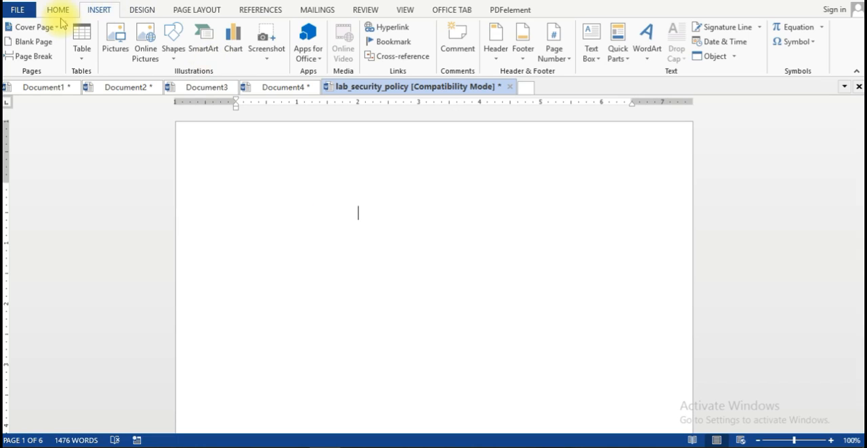
pyautogui.click(258, 12)
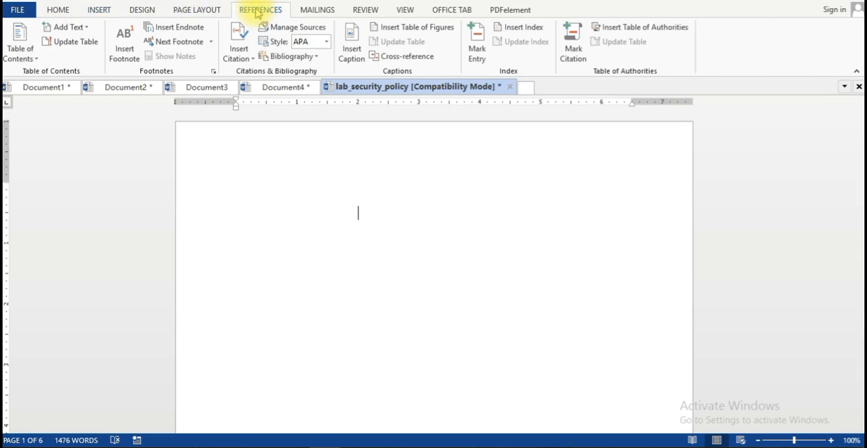
pyautogui.click(26, 59)
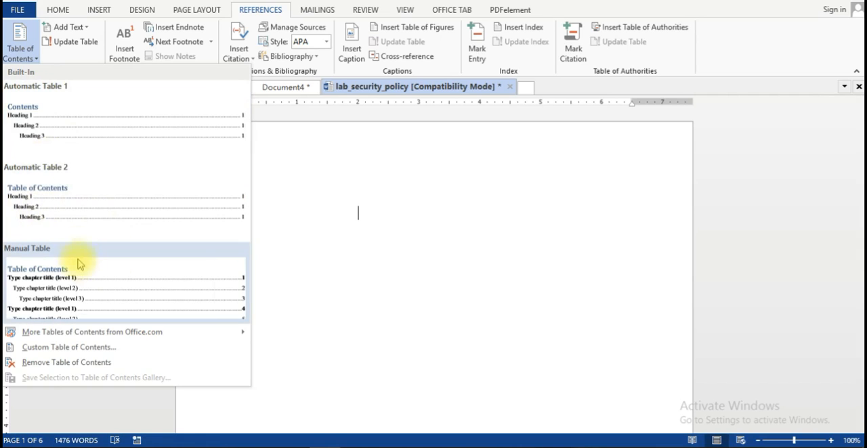
pyautogui.click(27, 130)
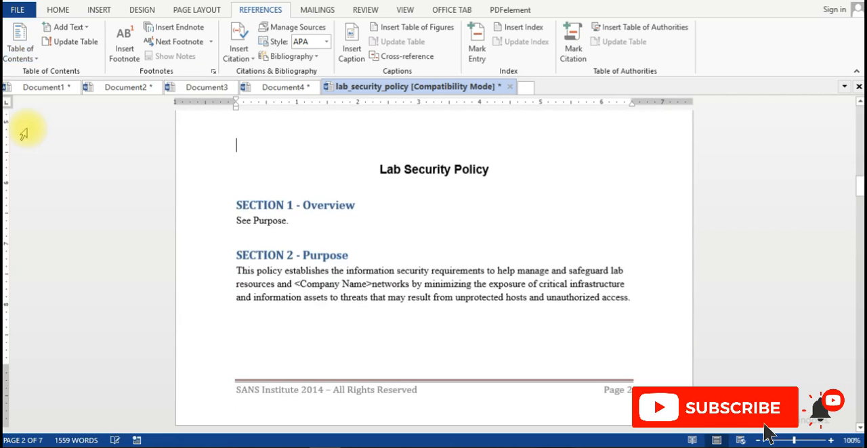
# Delete the empty line above the Contents heading on the first page.
pyautogui.moveTo(856, 189); pyautogui.dragTo(852, 92)
pyautogui.moveTo(858, 120); pyautogui.dragTo(846, 77)
pyautogui.click(368, 183)
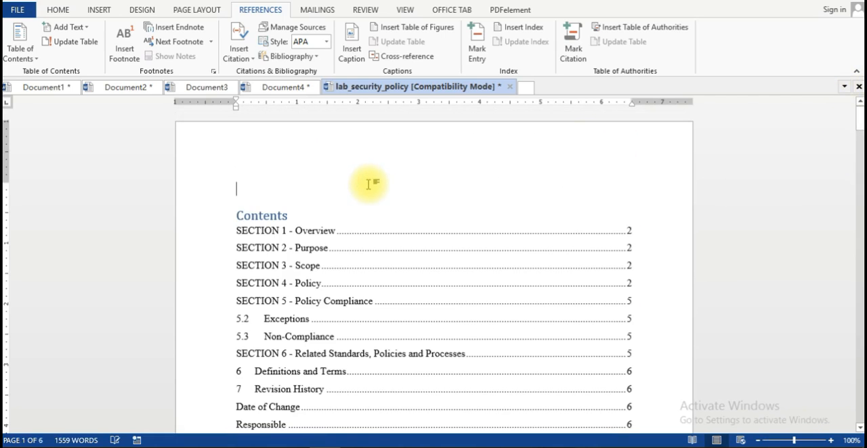
pyautogui.press('Delete')
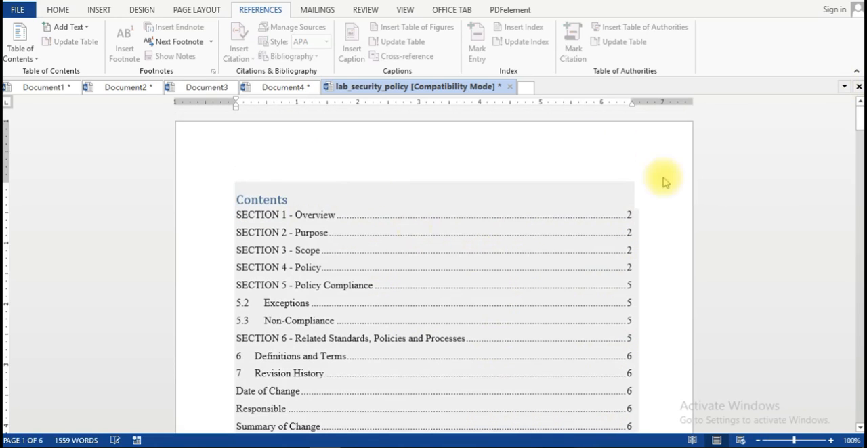
# Insert a page break between the table of contents and the "Lab Security Policy" title.
pyautogui.moveTo(855, 116); pyautogui.dragTo(855, 137)
pyautogui.click(425, 180)
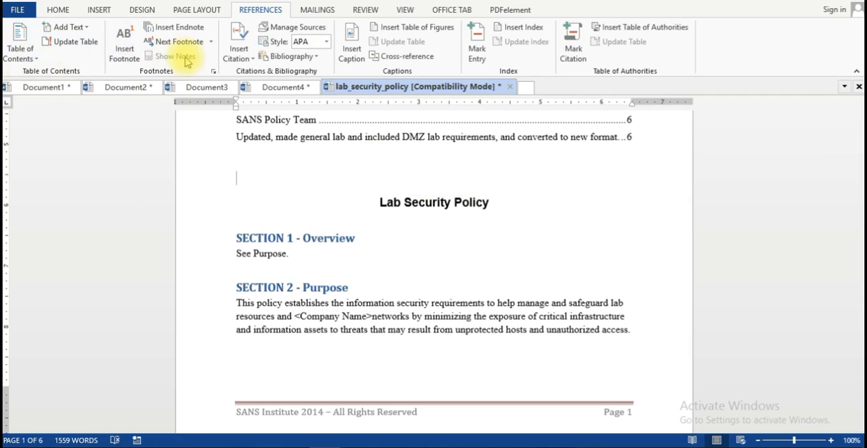
pyautogui.click(99, 11)
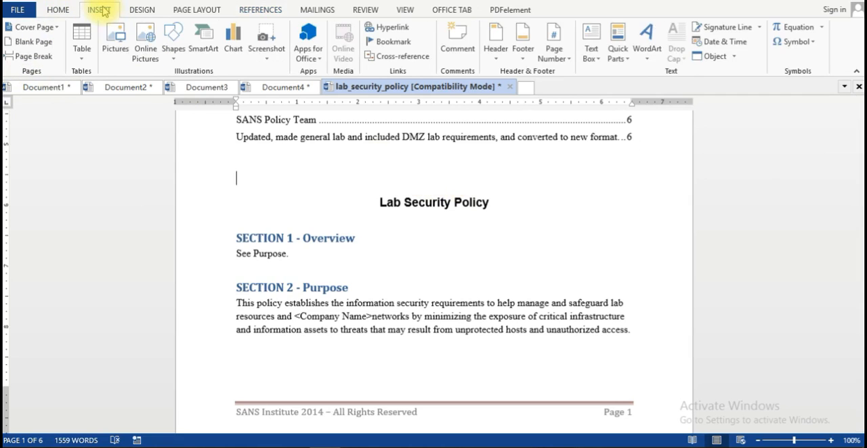
pyautogui.click(33, 57)
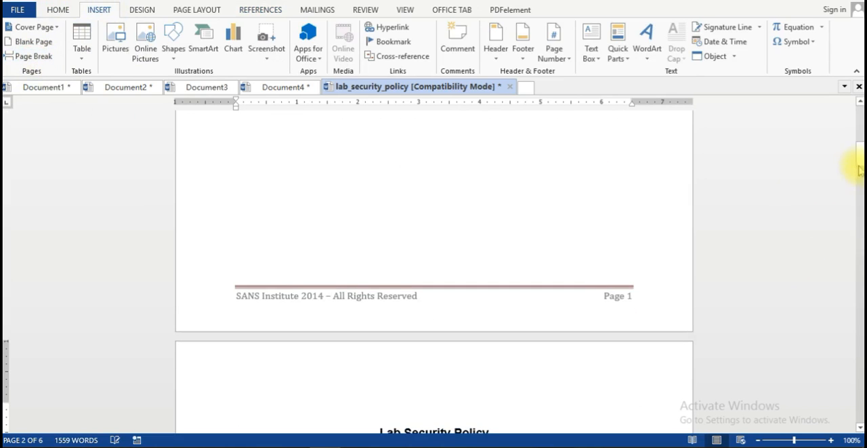
# Examine the table of contents entries with their page numbers and the built-in table designs offered for it.
pyautogui.moveTo(859, 159); pyautogui.dragTo(832, 127)
pyautogui.click(819, 143)
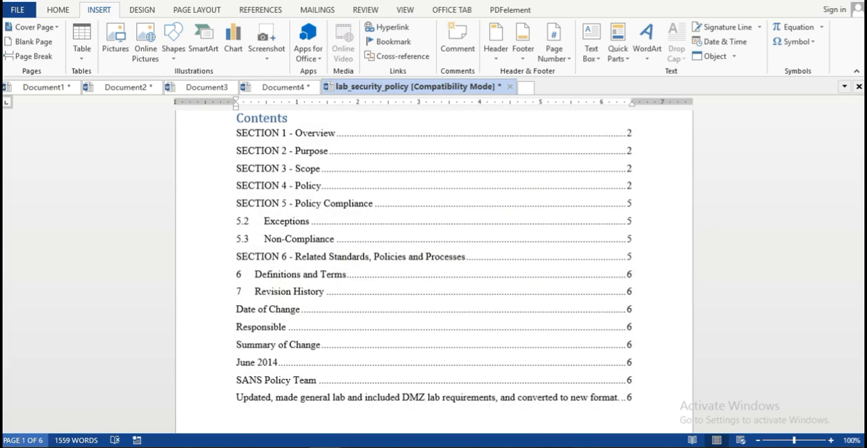
pyautogui.click(630, 241)
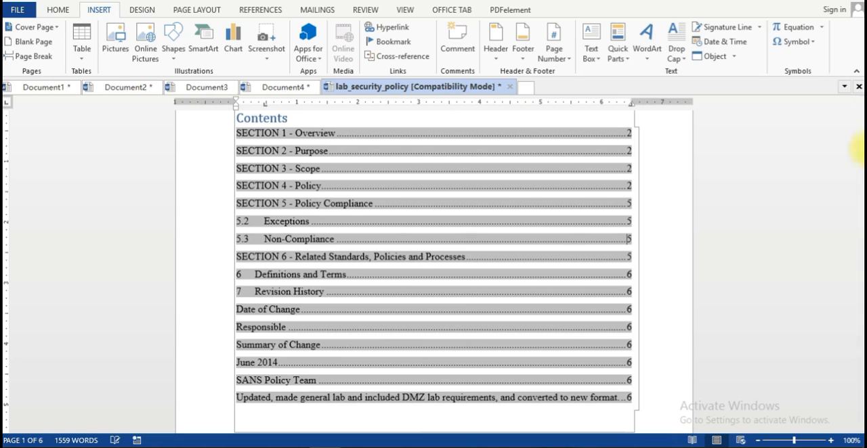
pyautogui.click(861, 131)
pyautogui.moveTo(861, 130); pyautogui.dragTo(857, 116)
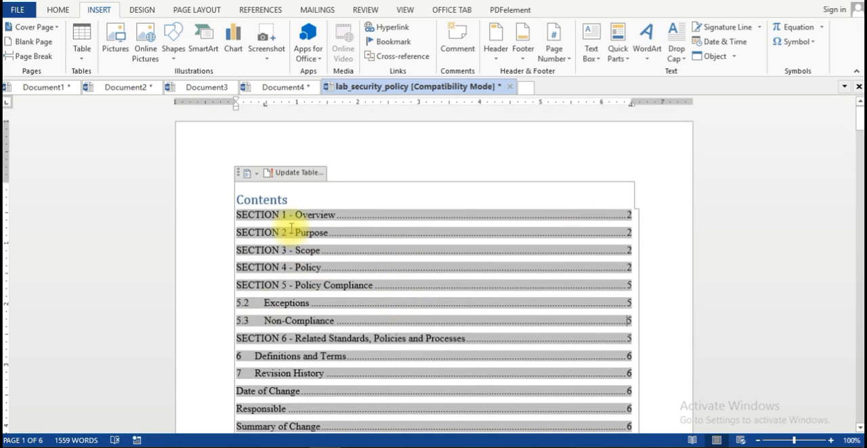
pyautogui.click(291, 230)
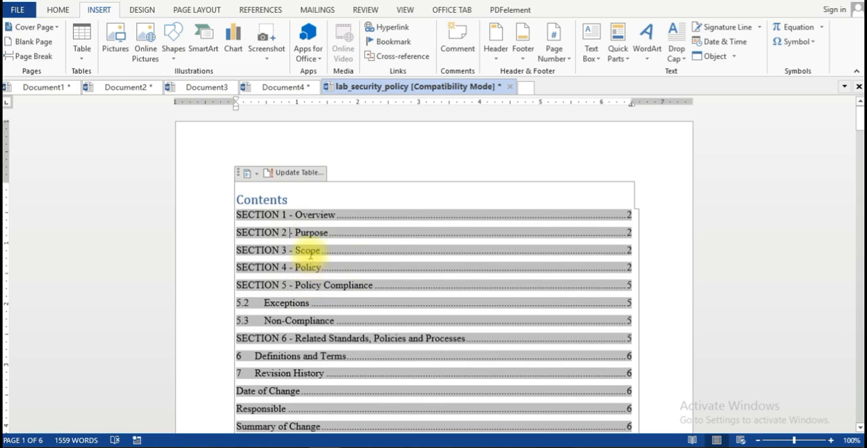
pyautogui.click(254, 174)
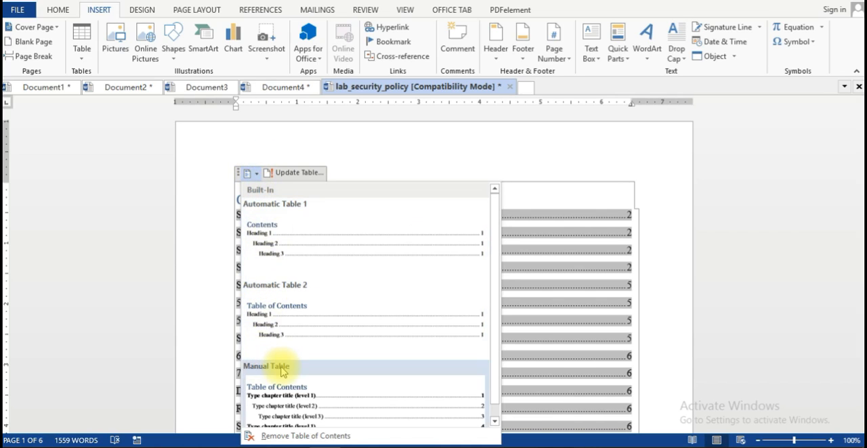
# Review the update options for the table of contents and dismiss them without updating.
pyautogui.click(291, 173)
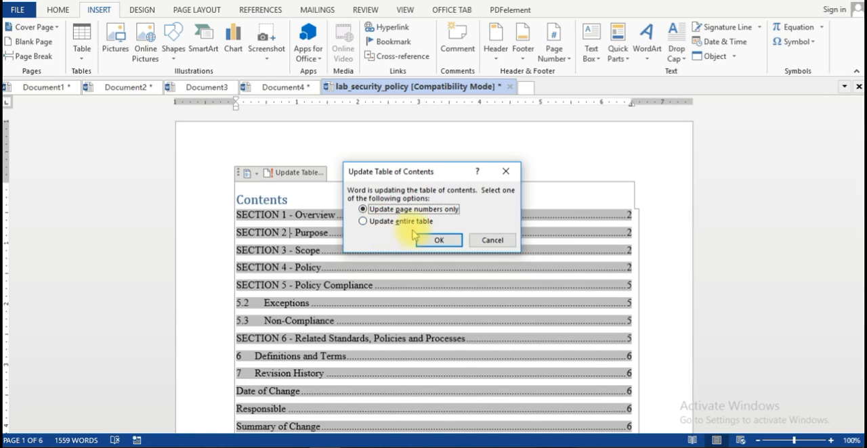
pyautogui.click(439, 242)
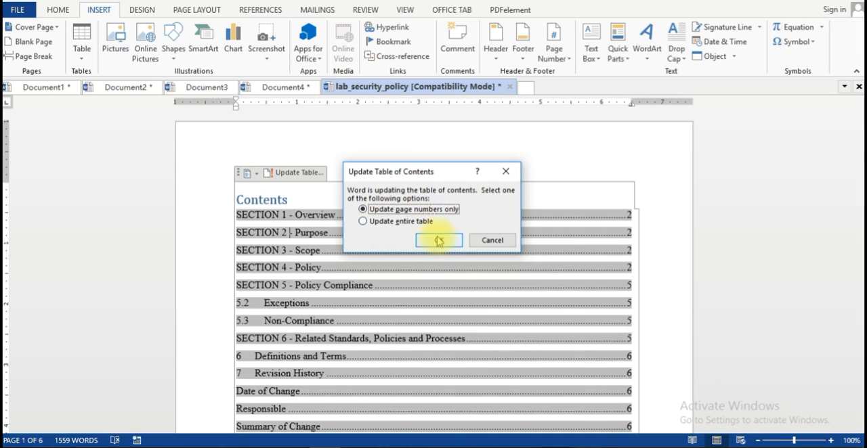
pyautogui.click(493, 243)
pyautogui.click(657, 338)
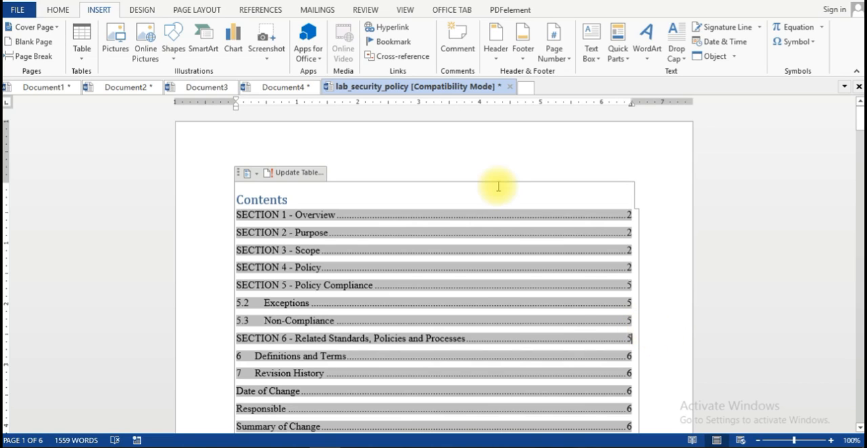